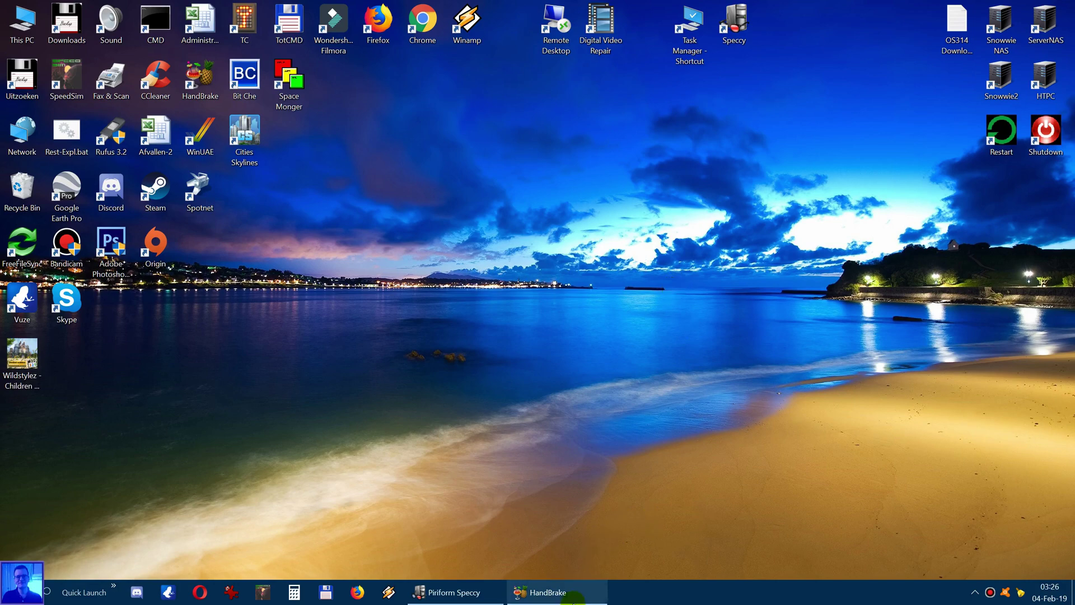
# - Open Task Manager's Details tab and bring up the context menu for HandBrake.exe (PID 8164)
pyautogui.click(555, 592)
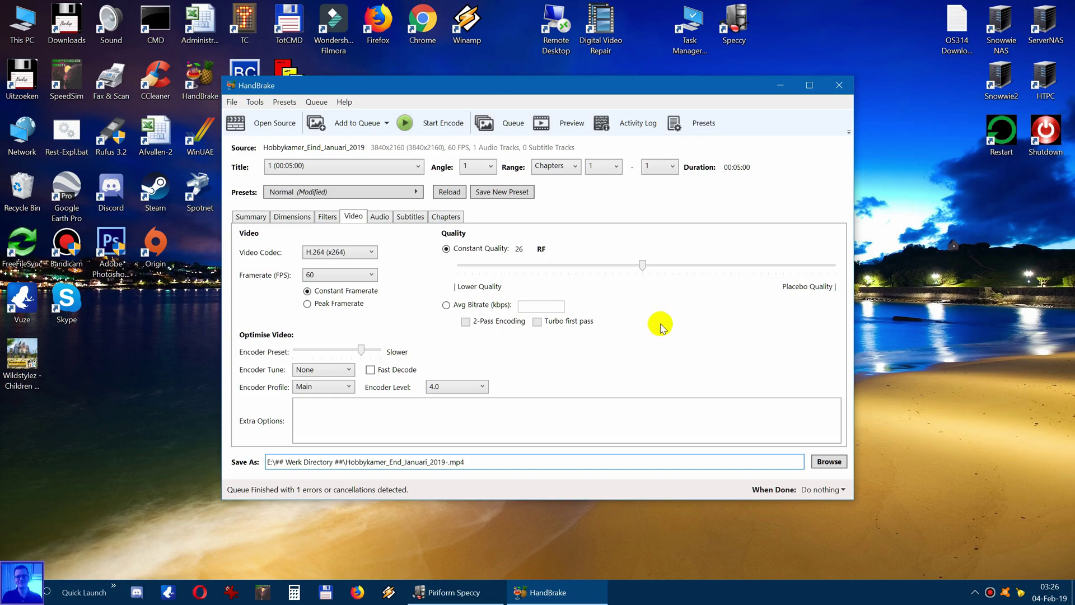
pyautogui.click(780, 87)
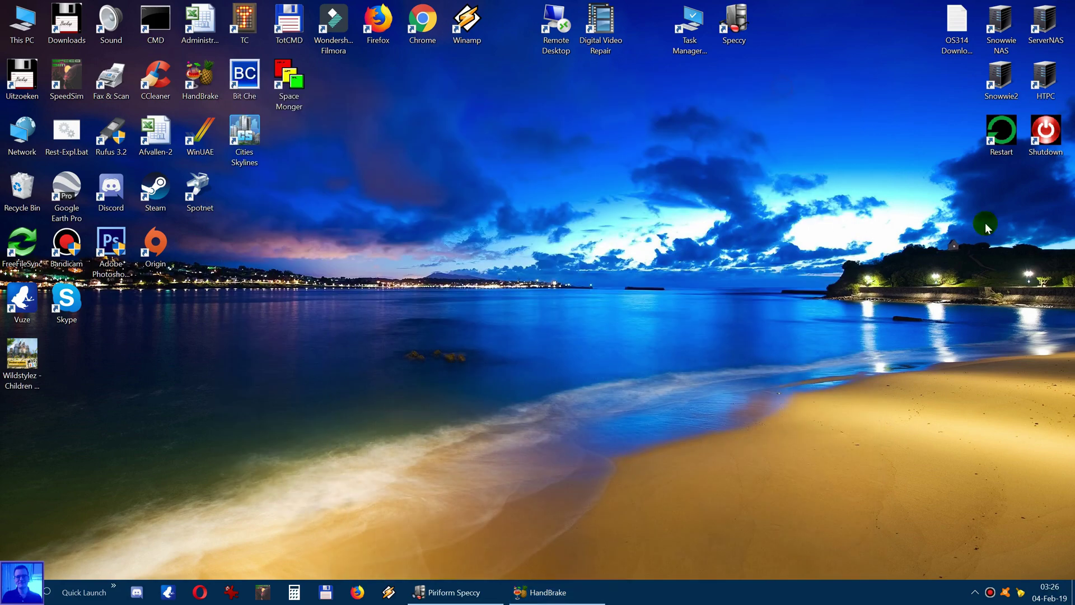
pyautogui.doubleClick(688, 22)
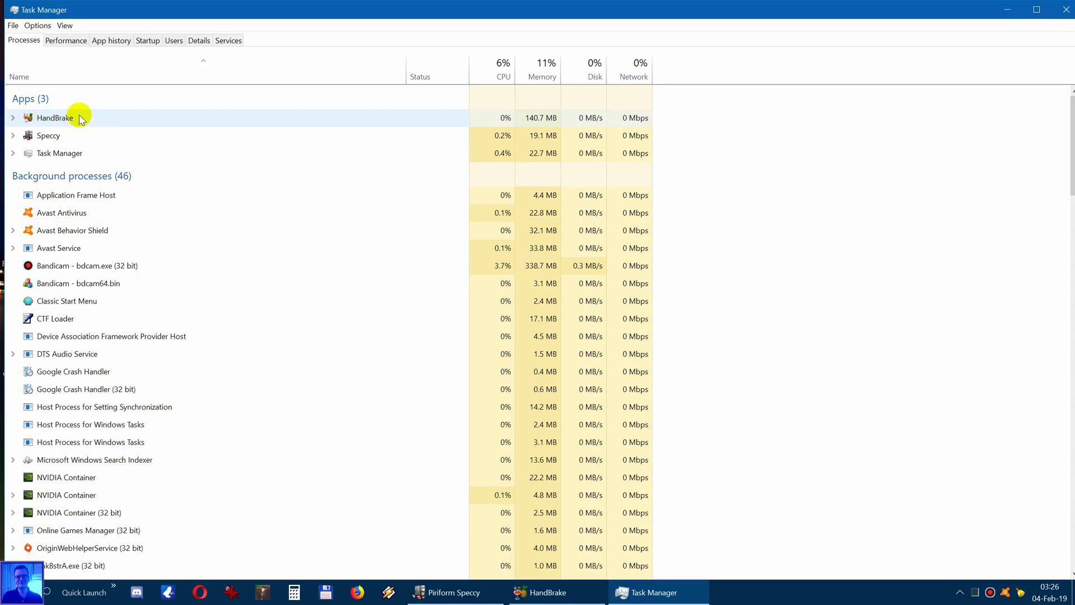
pyautogui.click(202, 40)
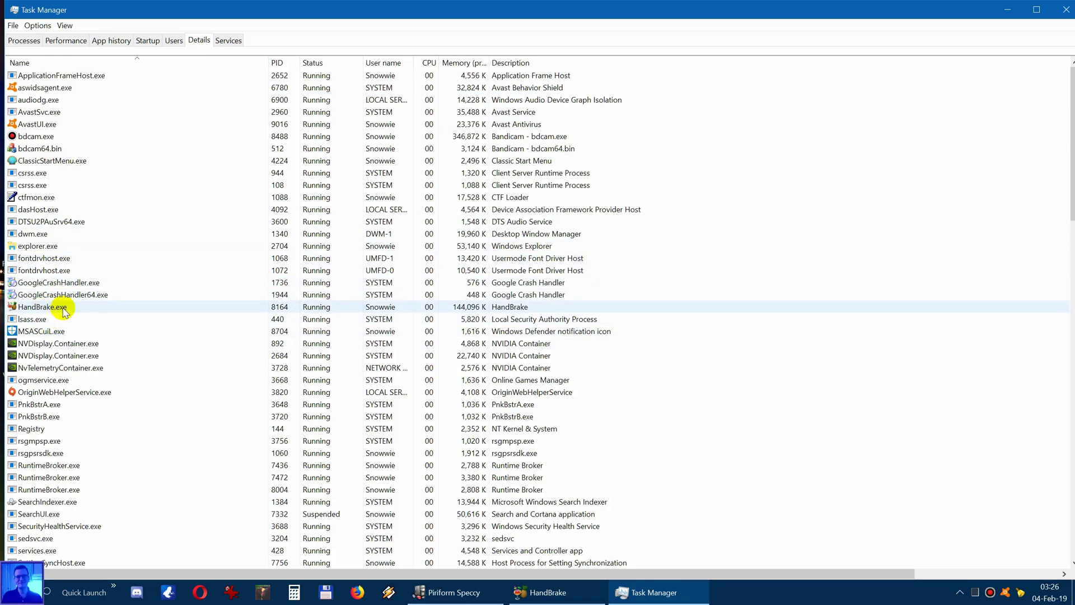
pyautogui.rightClick(63, 308)
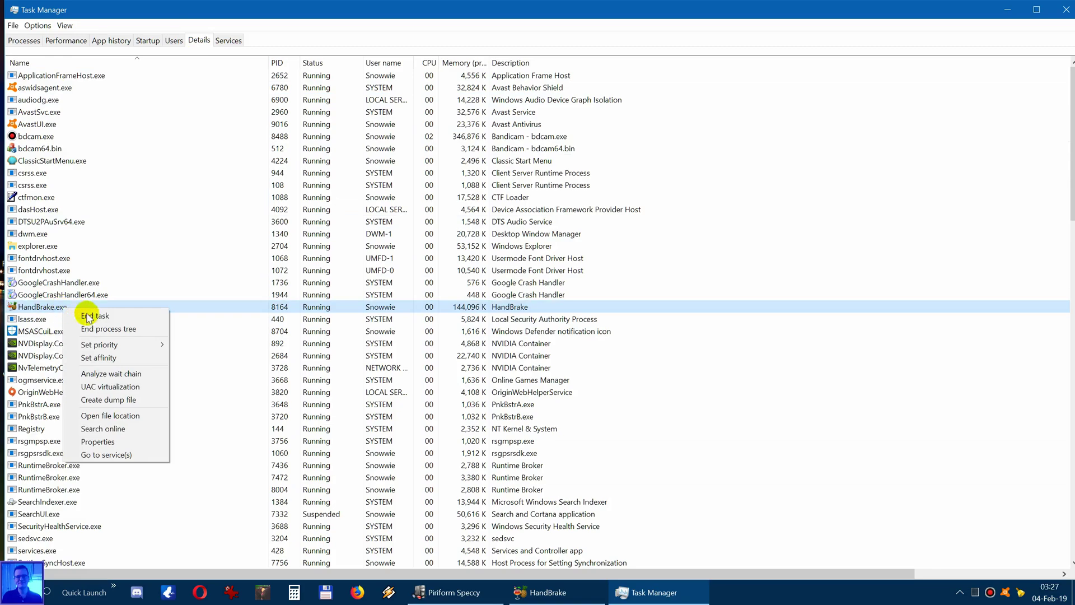
# - Set HandBrake.exe's processor affinity to CPUs 0–7 by unticking CPU 8, 9, 10 and 11
pyautogui.click(115, 361)
pyautogui.moveTo(98, 35); pyautogui.dragTo(534, 204)
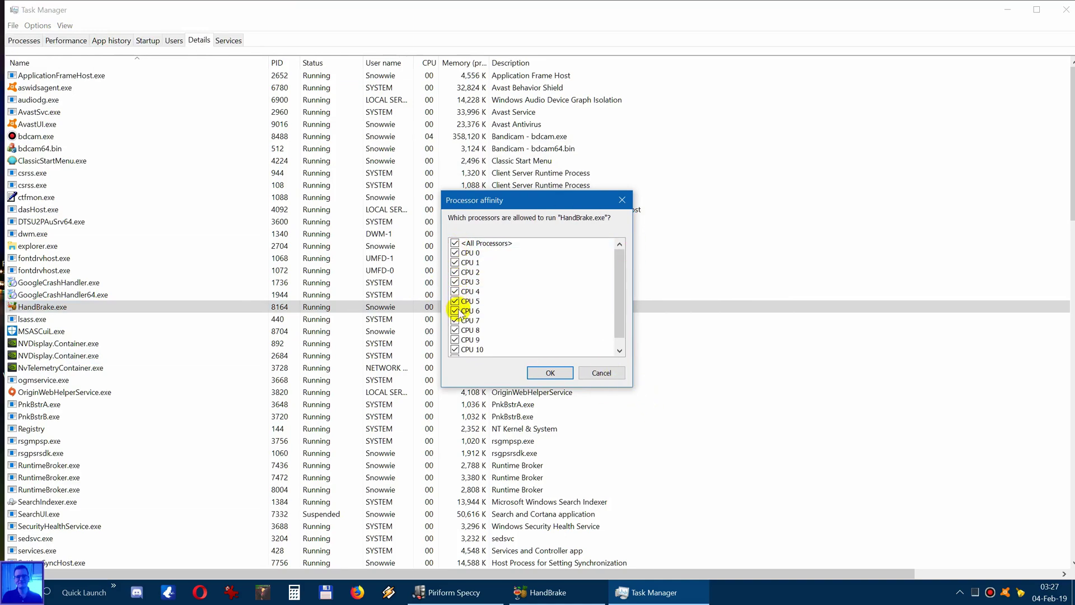
pyautogui.moveTo(619, 289); pyautogui.dragTo(618, 334)
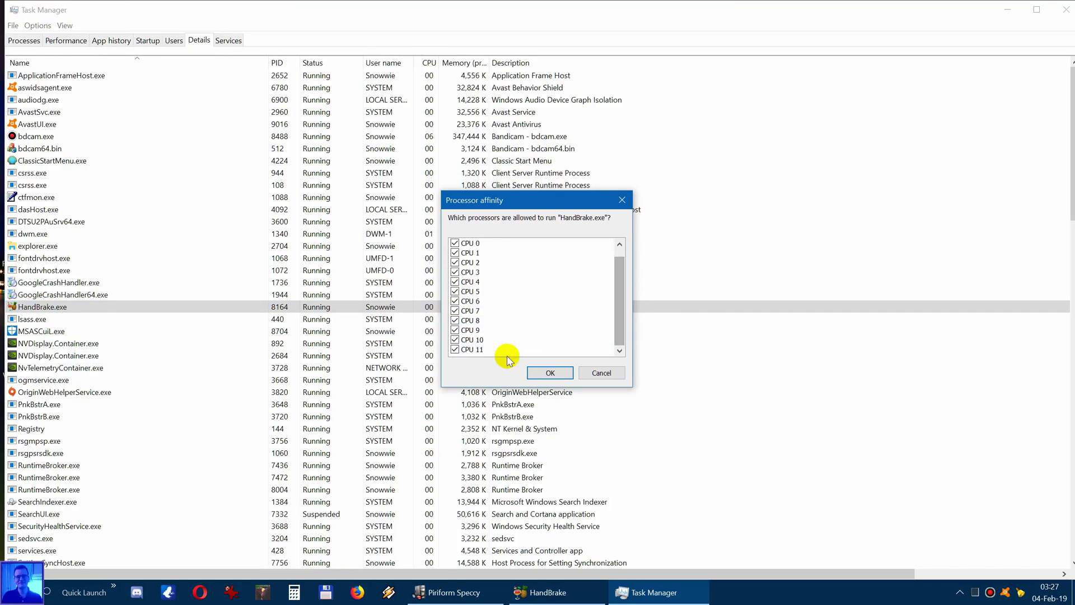
pyautogui.click(455, 350)
pyautogui.click(455, 340)
pyautogui.click(455, 330)
pyautogui.click(455, 320)
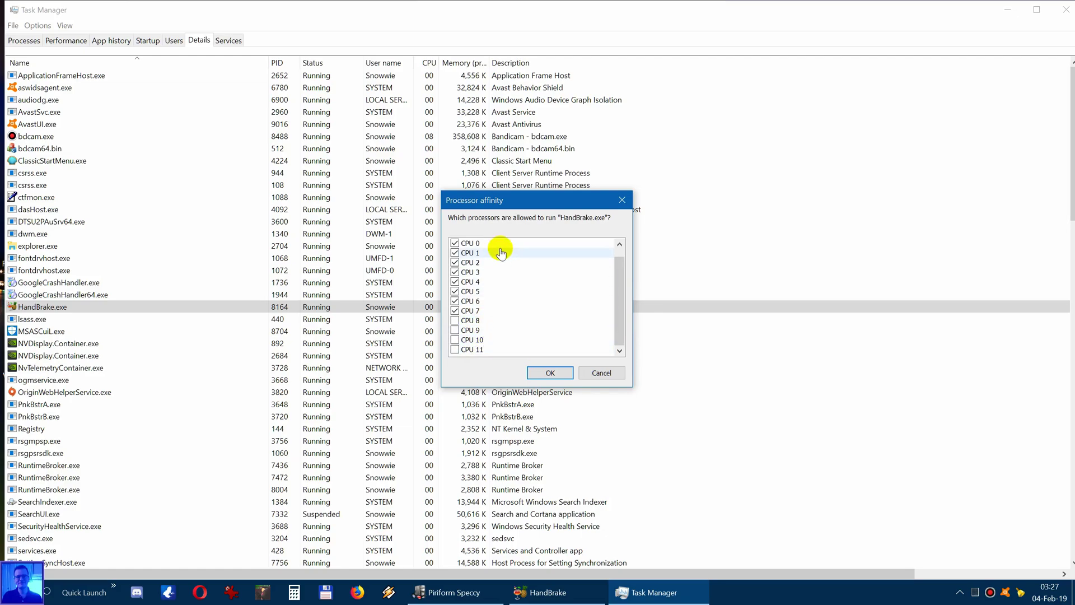
pyautogui.scroll(1, 502, 255)
pyautogui.scroll(-1, 496, 257)
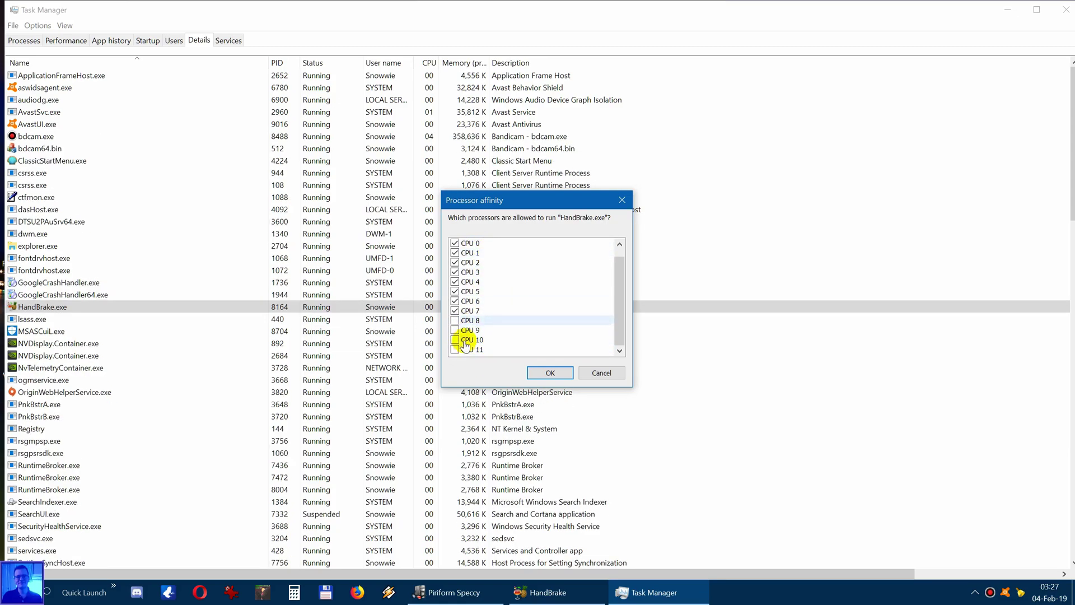
pyautogui.click(551, 374)
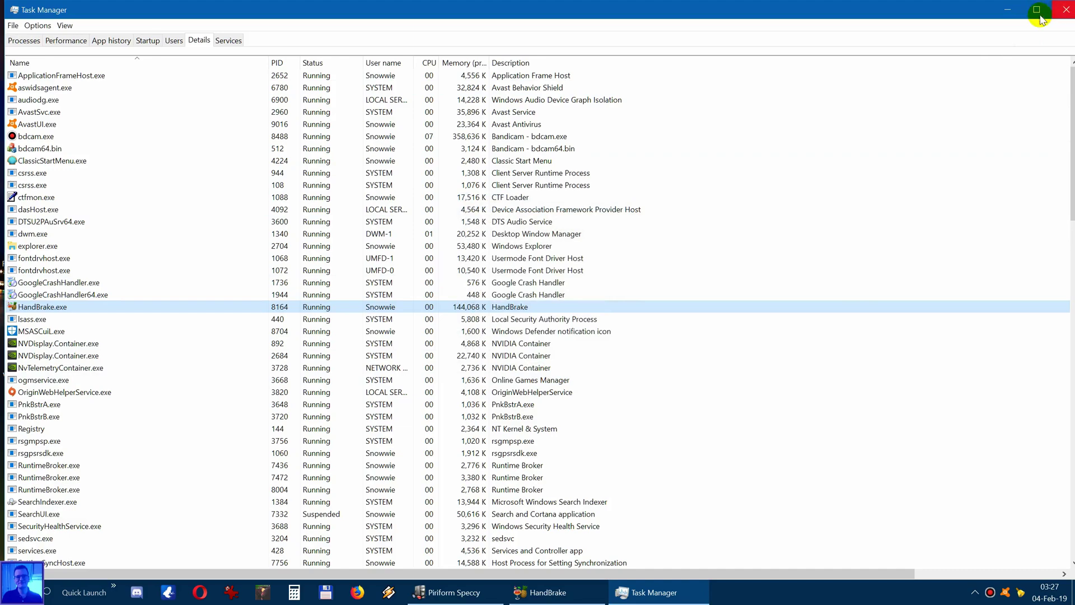
# - Minimise Task Manager, start the 4K encode in HandBrake, and minimise HandBrake to the background
pyautogui.click(1008, 10)
pyautogui.click(541, 592)
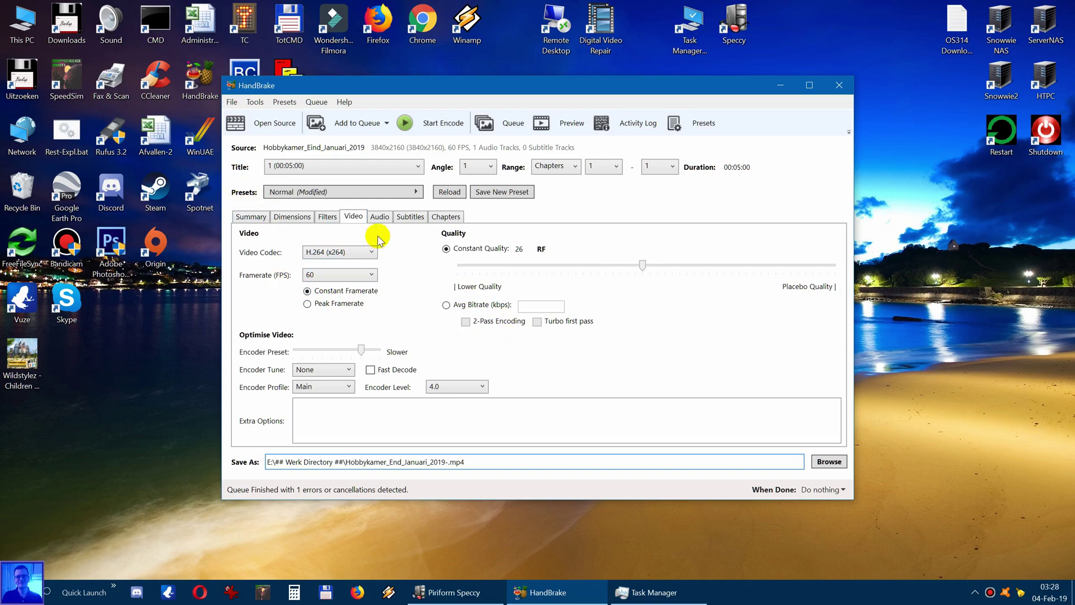
pyautogui.click(442, 123)
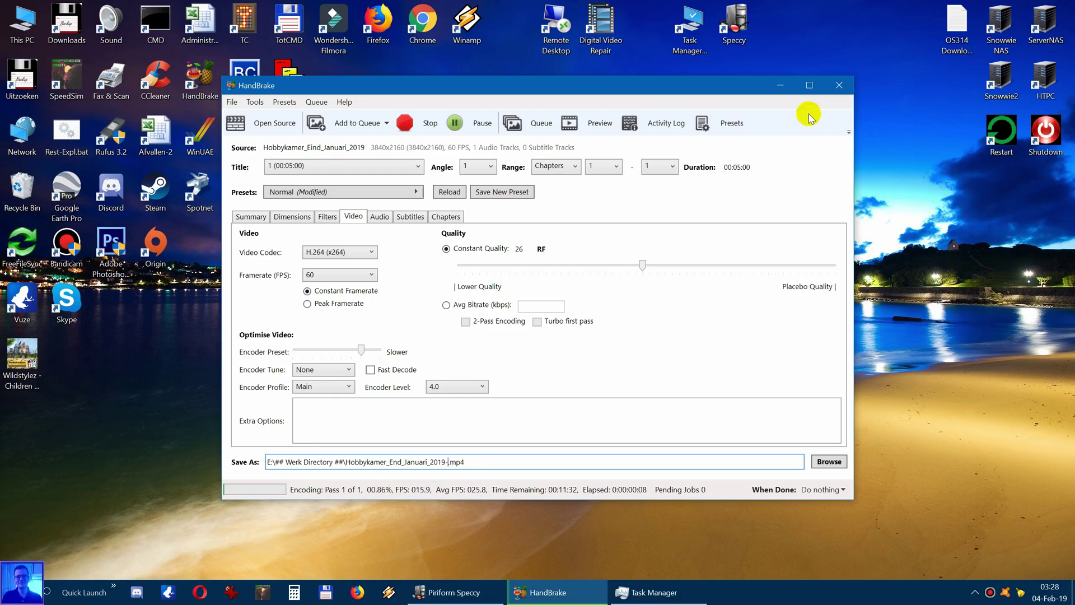
pyautogui.click(782, 85)
pyautogui.moveTo(451, 598)
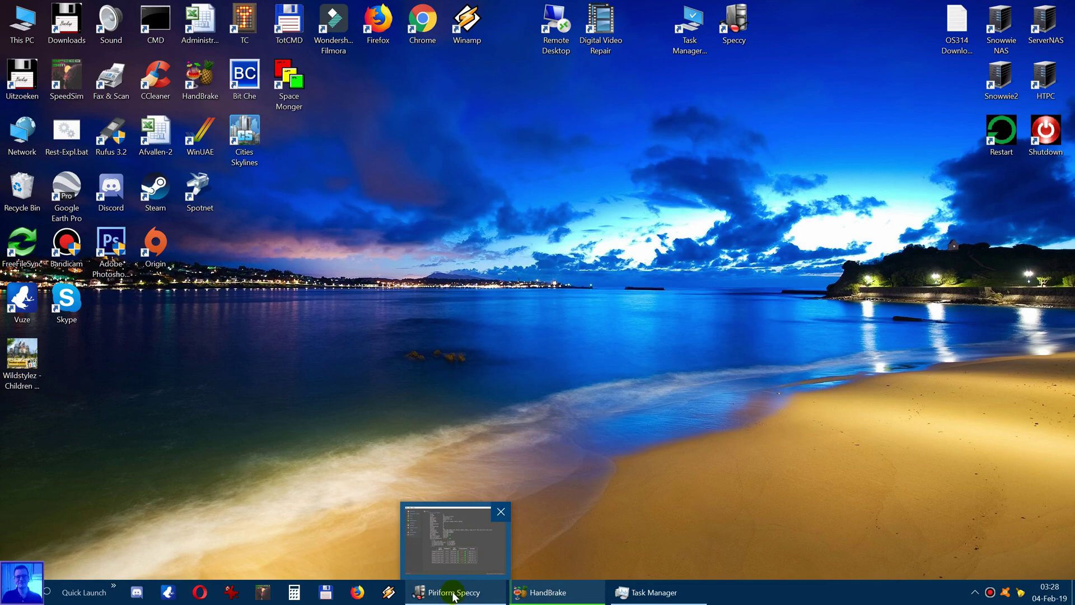
pyautogui.click(454, 596)
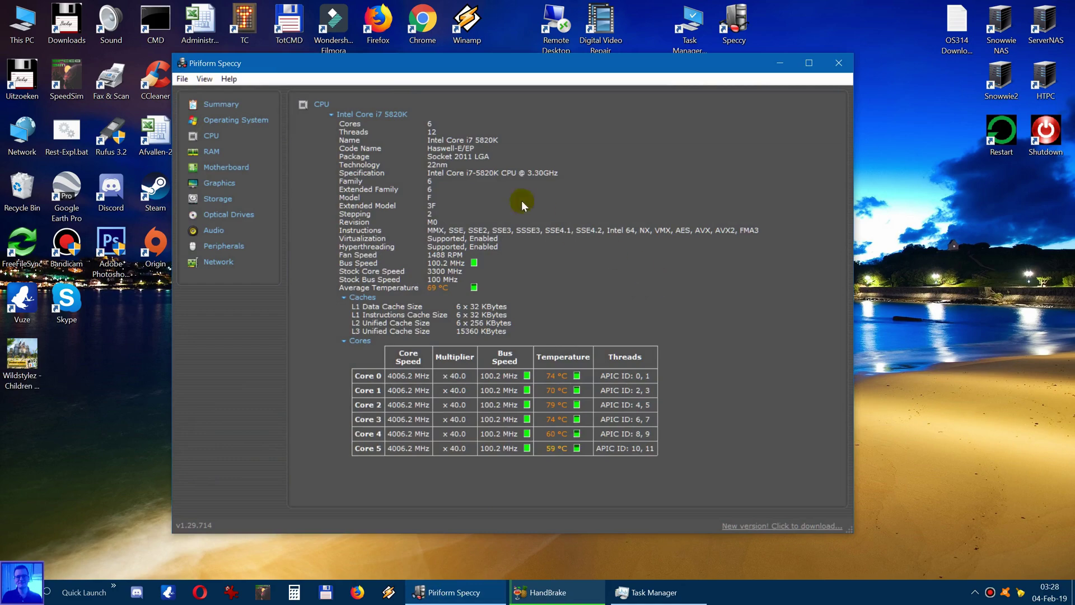
pyautogui.click(217, 107)
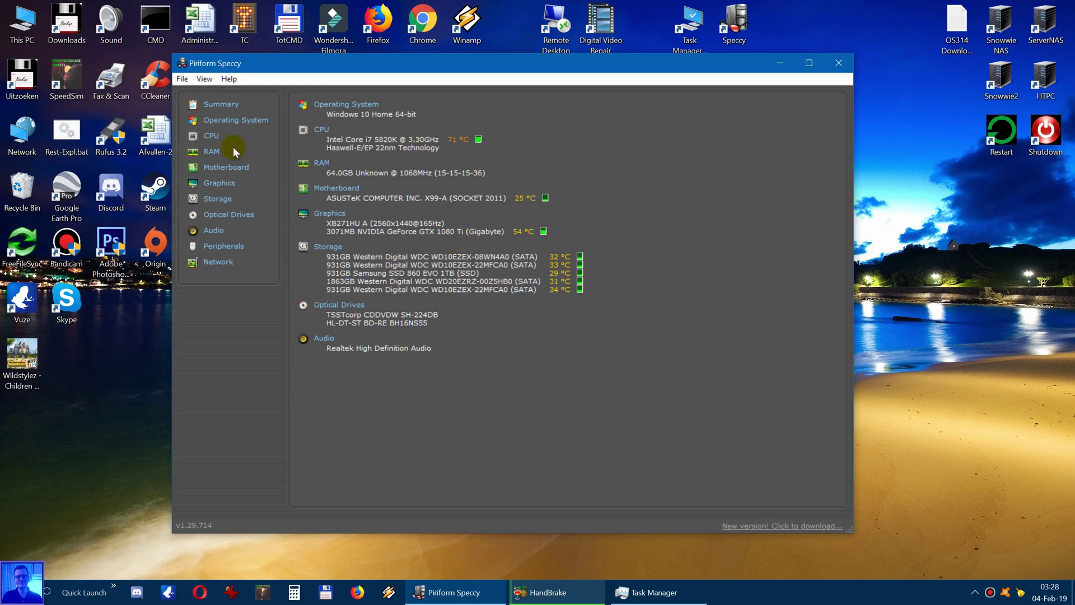
pyautogui.click(213, 137)
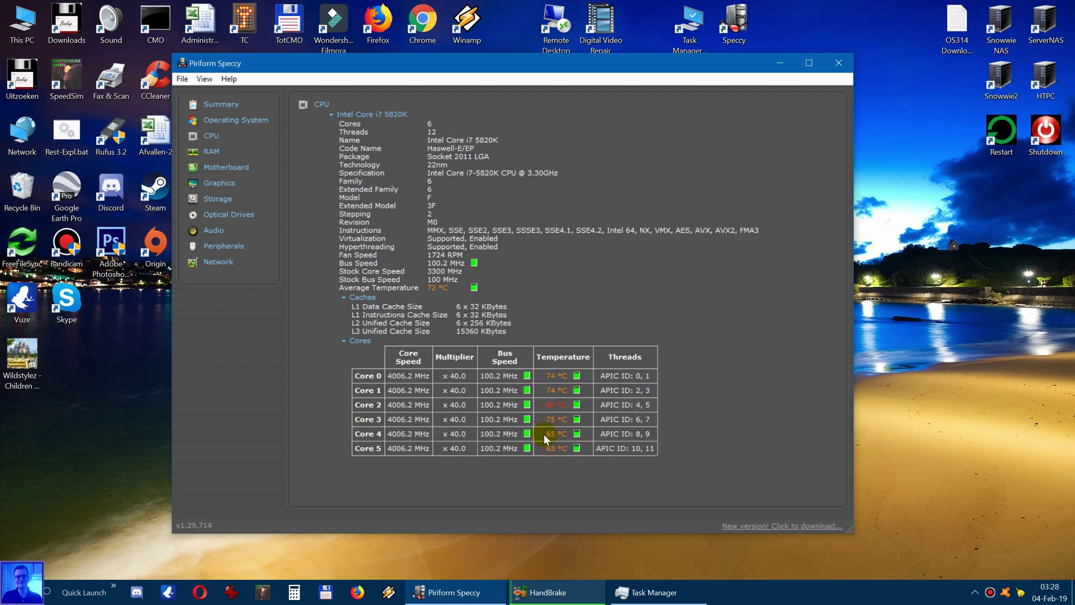
pyautogui.moveTo(545, 434); pyautogui.dragTo(575, 455)
pyautogui.click(563, 462)
pyautogui.moveTo(653, 419); pyautogui.dragTo(382, 375)
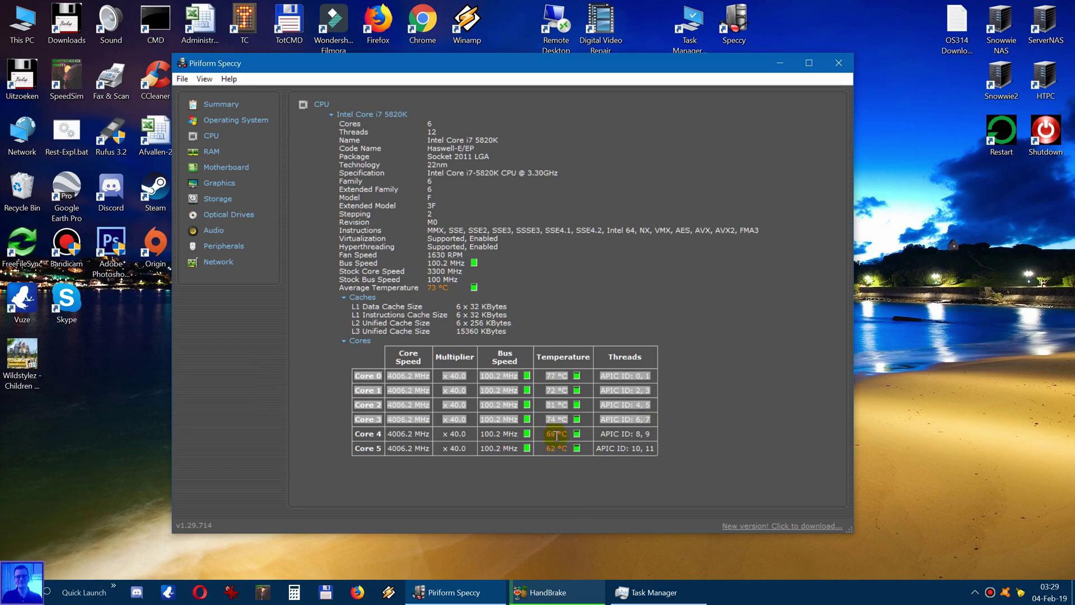
pyautogui.click(551, 476)
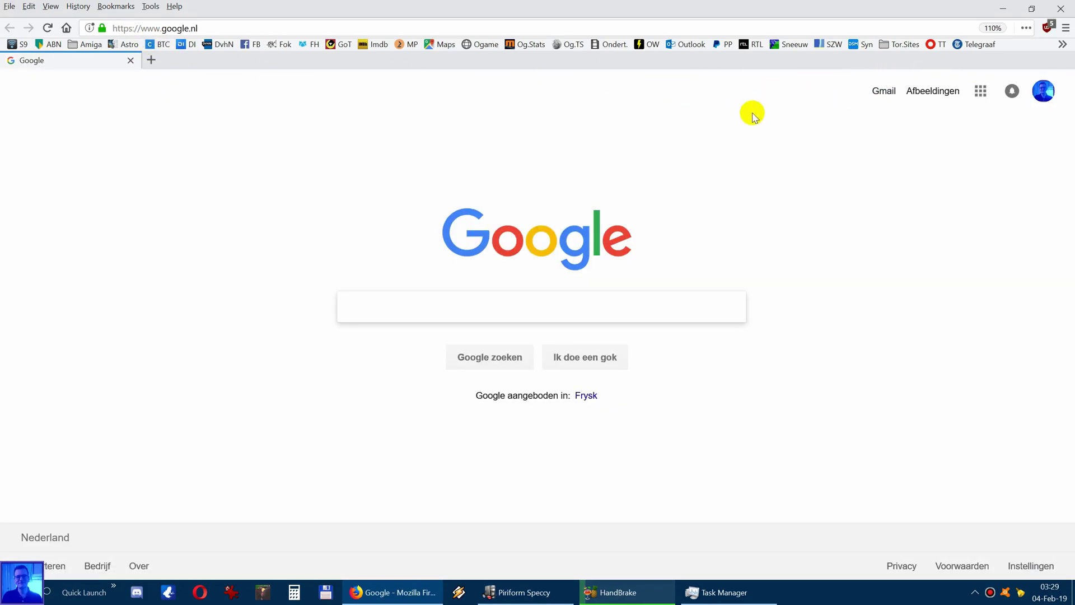
# - Visit the Ogame and DI.FM bookmarked sites in Firefox, then close the browser
pyautogui.click(484, 44)
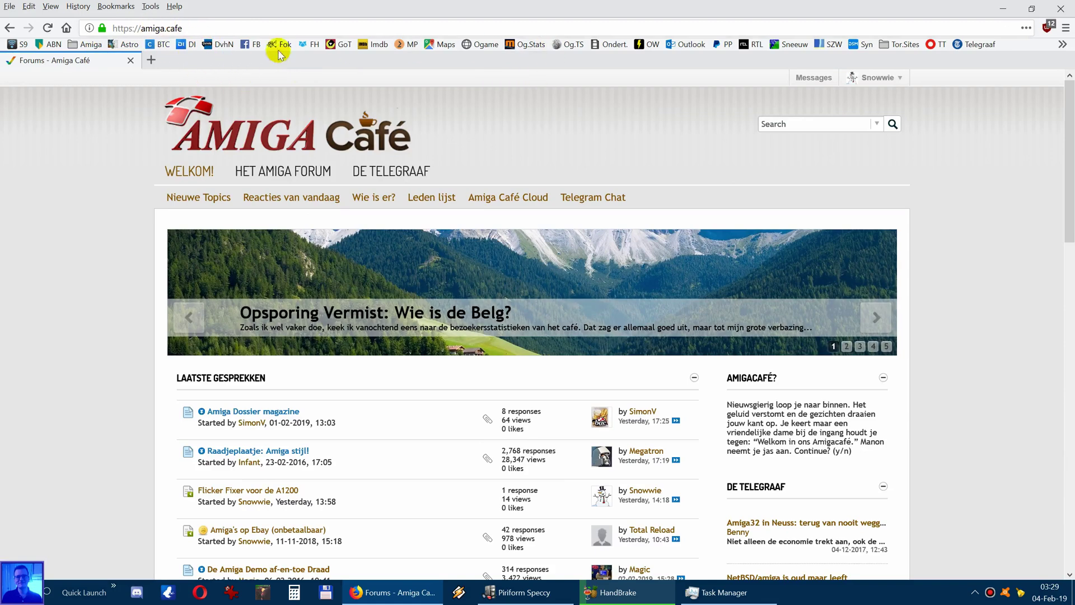
pyautogui.click(188, 45)
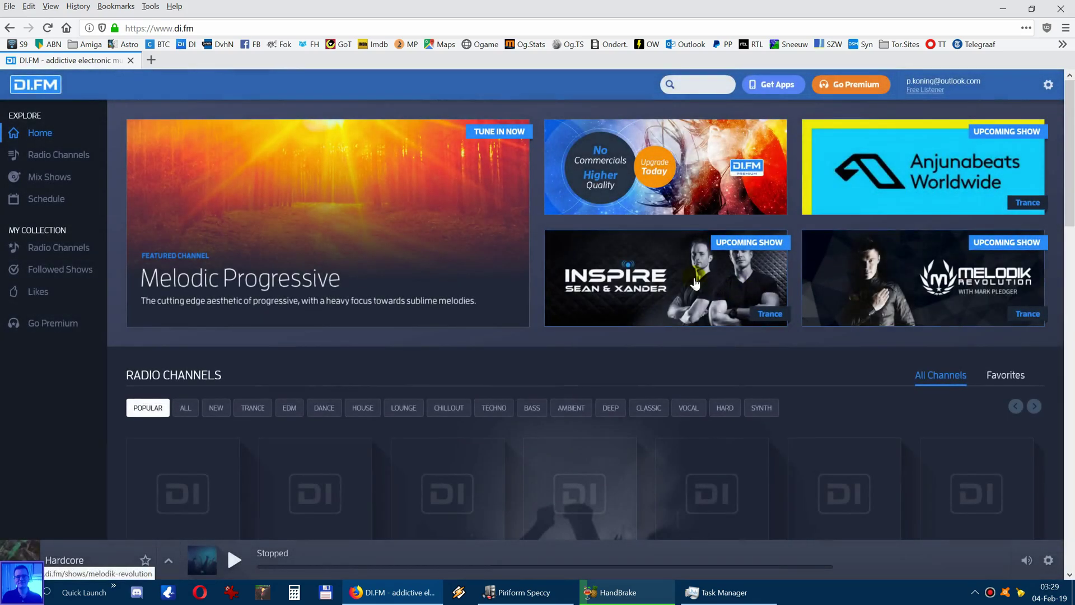
pyautogui.click(1064, 10)
# - Launch Word 2003, type a test sentence starting 'You s', then close it choosing Nee
pyautogui.click(113, 587)
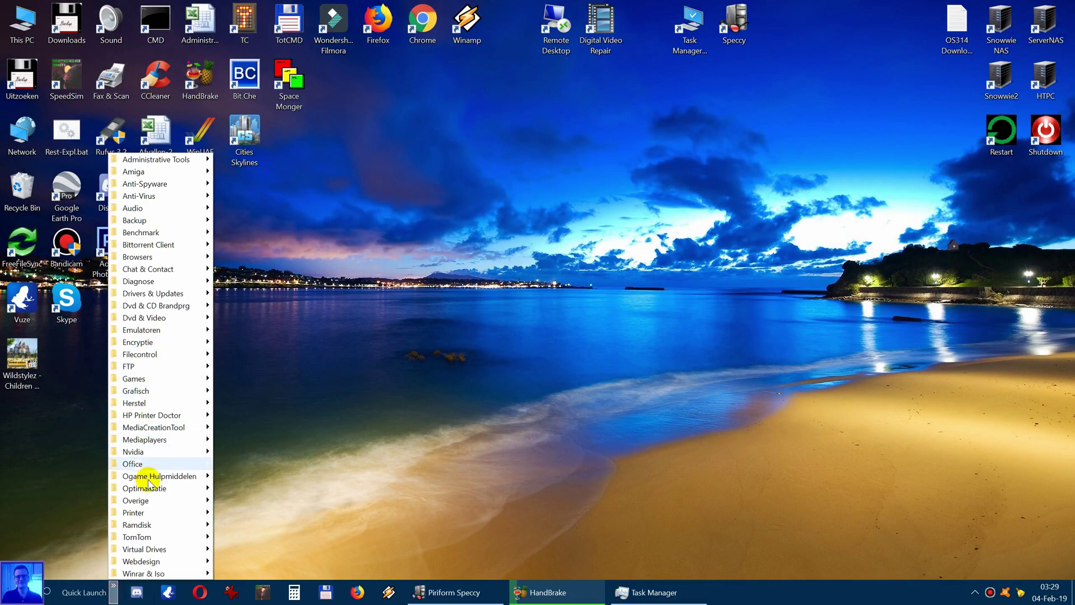
pyautogui.moveTo(140, 465)
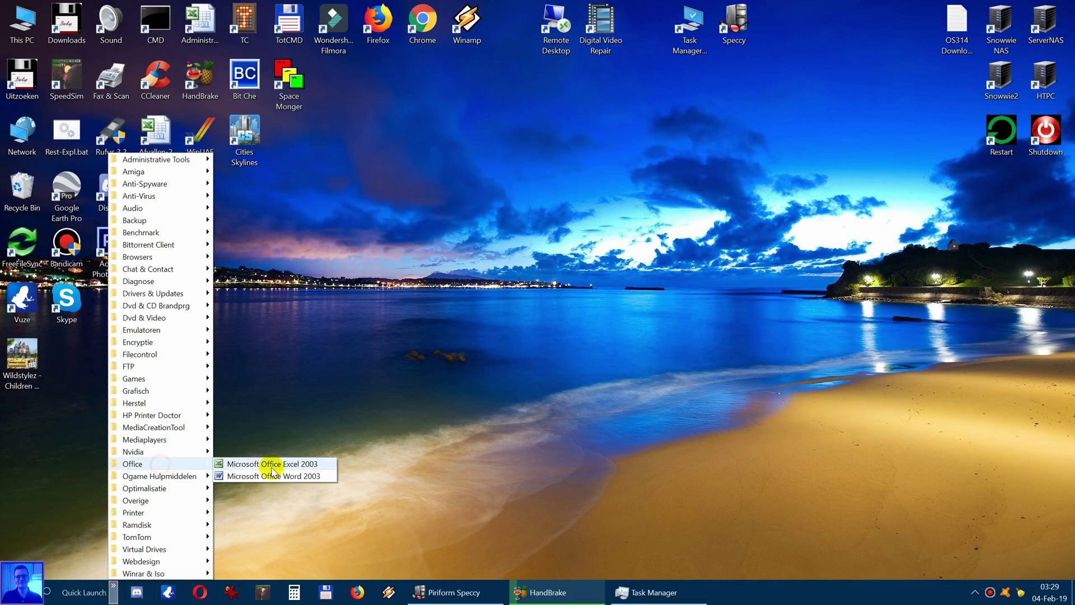
pyautogui.click(309, 477)
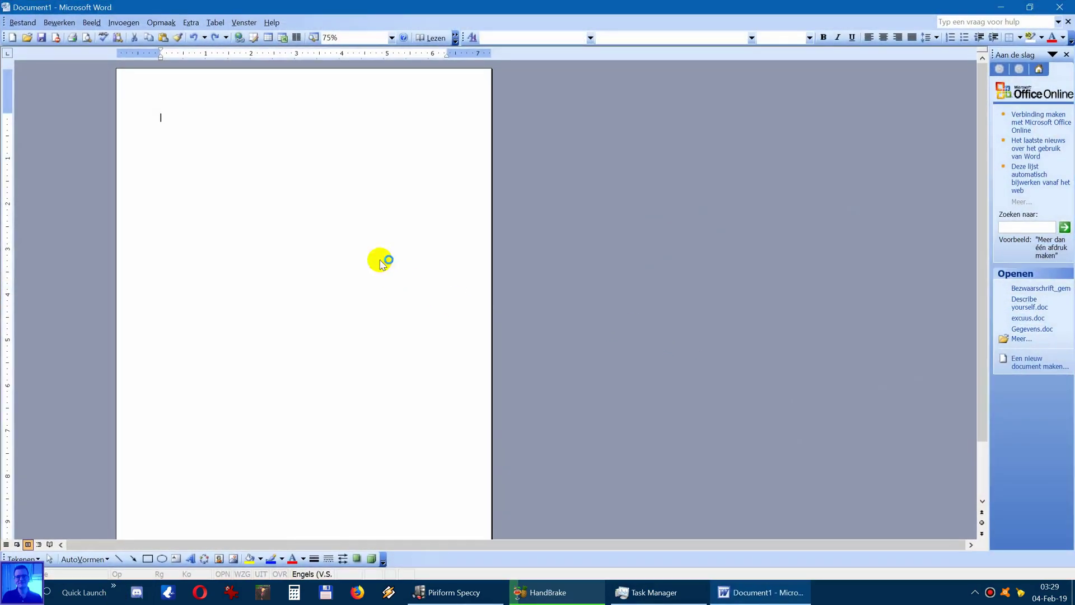
pyautogui.write('You see I can type this without any hickup')
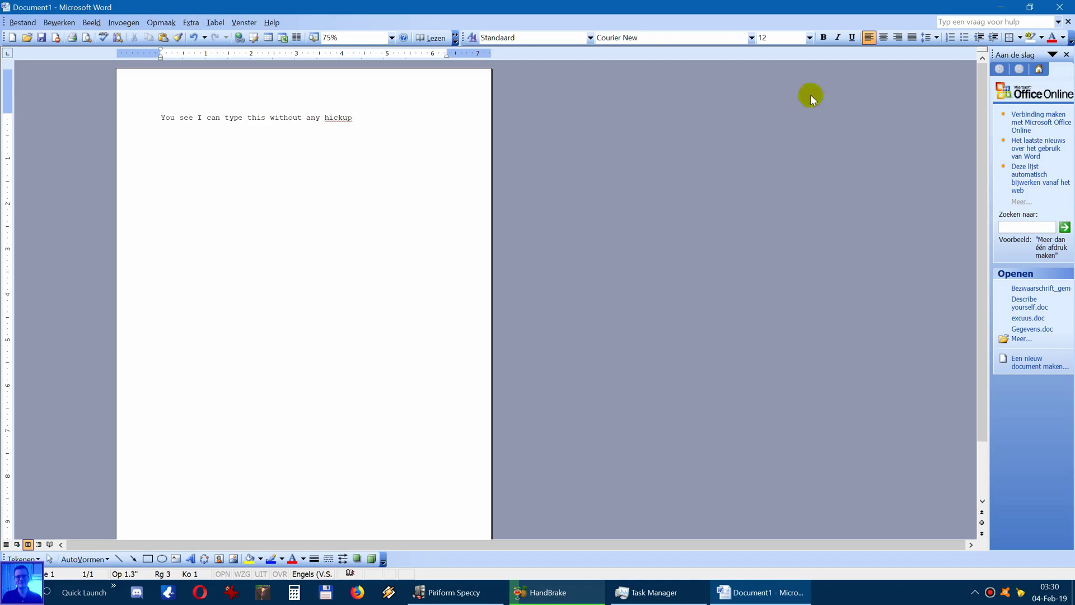
pyautogui.click(1065, 7)
pyautogui.click(541, 329)
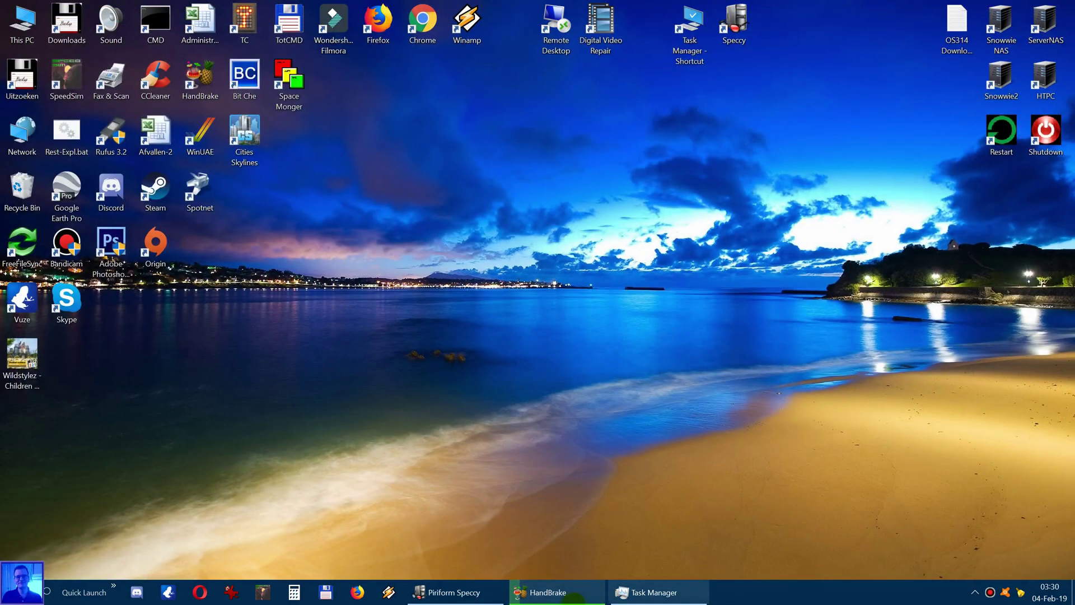
# - Check the encode at about 12.9% with 16 minutes left, close Task Manager, re-minimise HandBrake
pyautogui.click(560, 594)
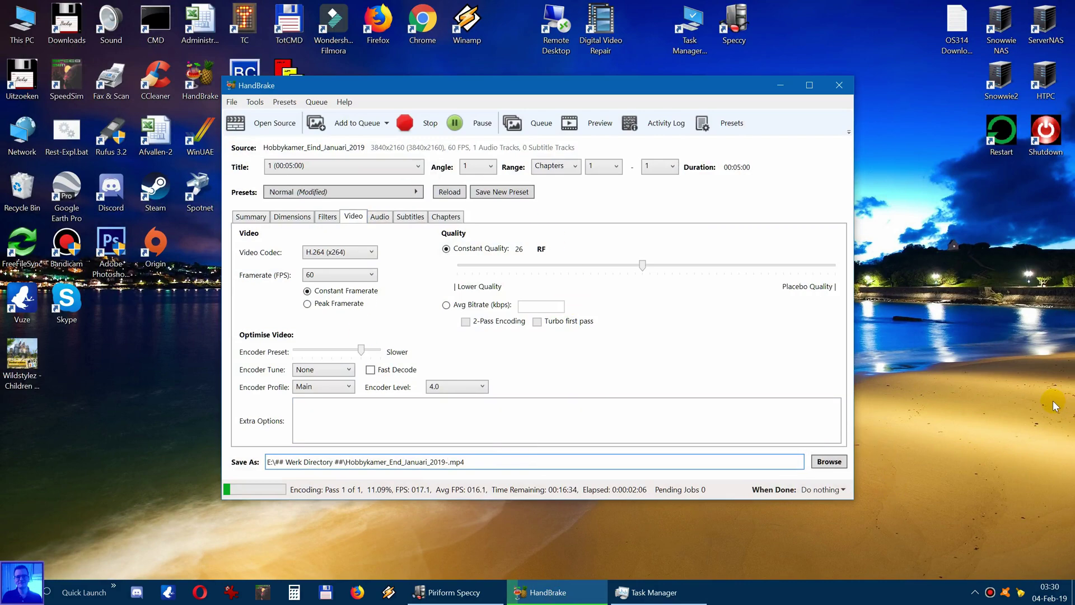
pyautogui.click(782, 86)
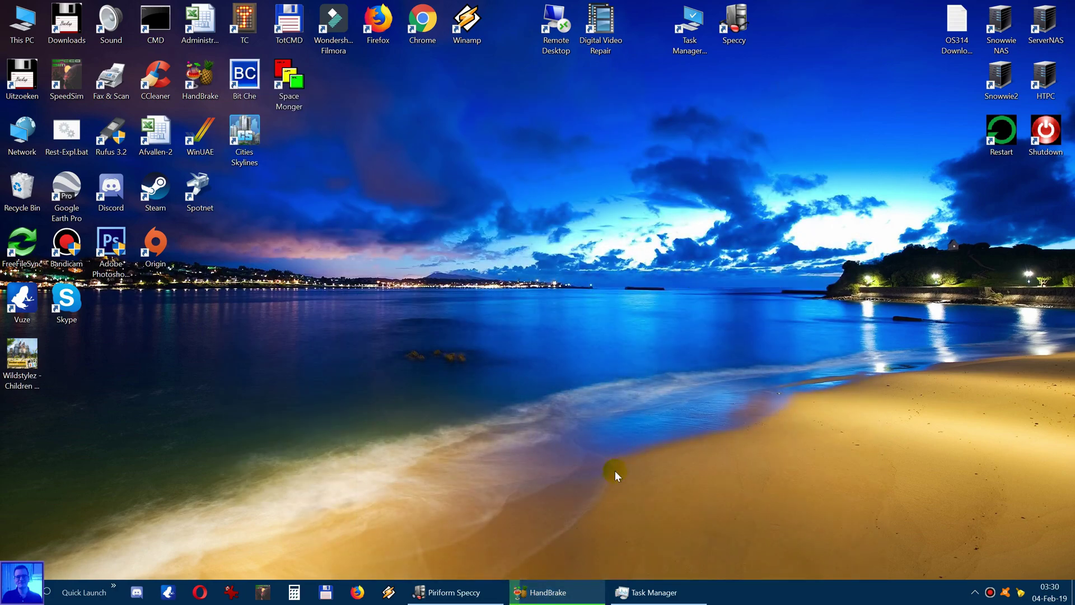
pyautogui.click(675, 592)
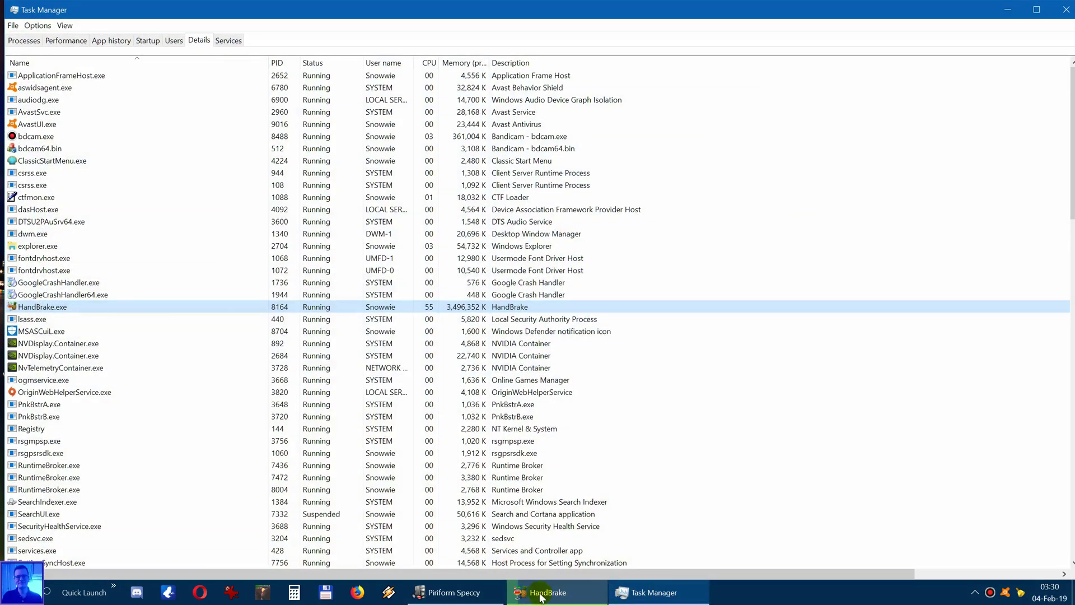
pyautogui.click(1066, 10)
pyautogui.click(546, 592)
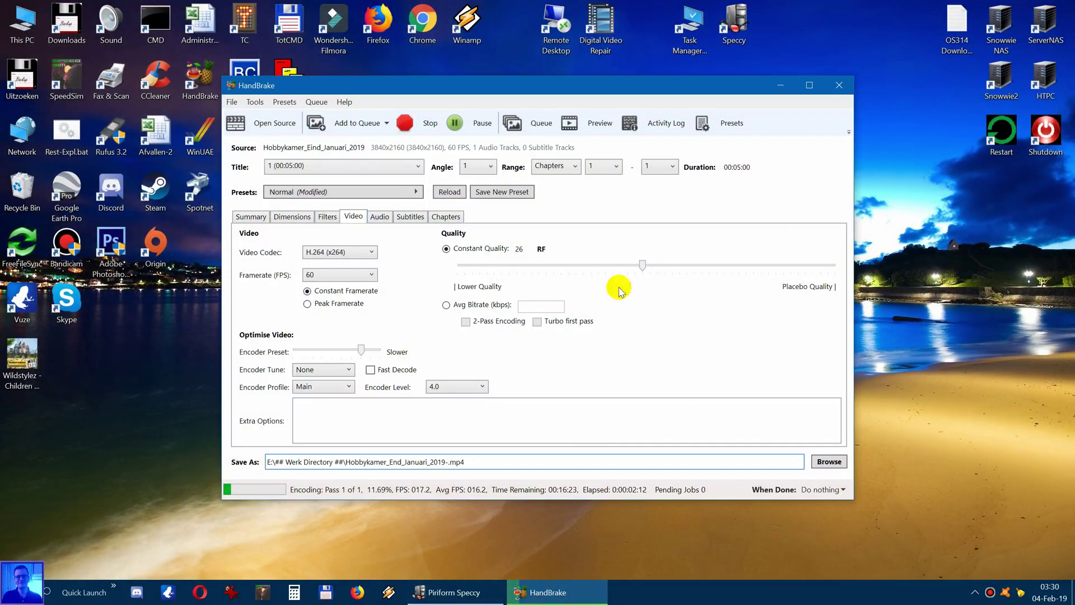
pyautogui.moveTo(742, 426)
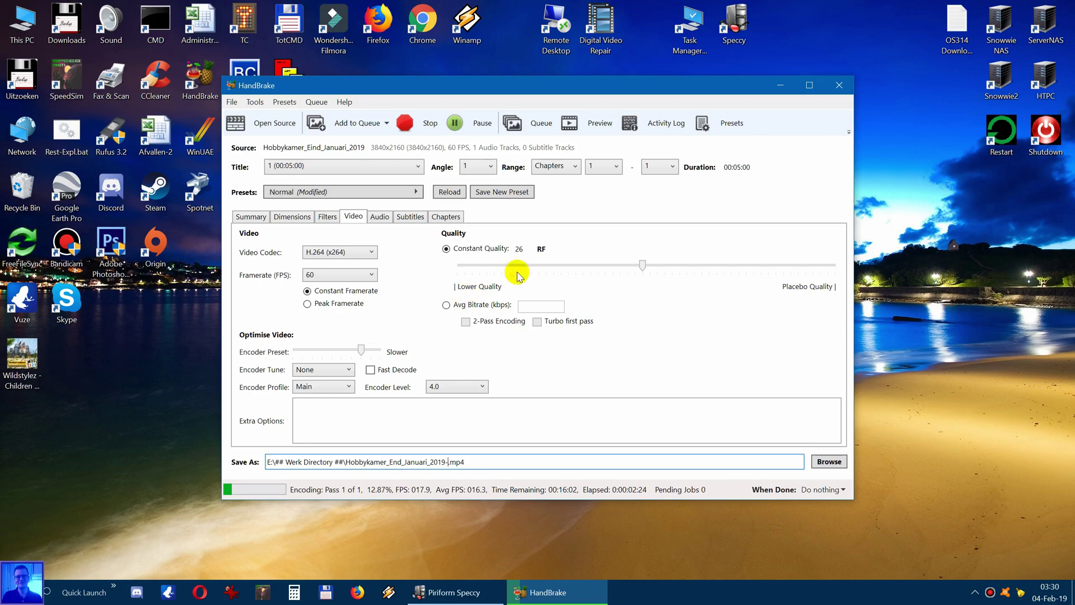
pyautogui.click(807, 88)
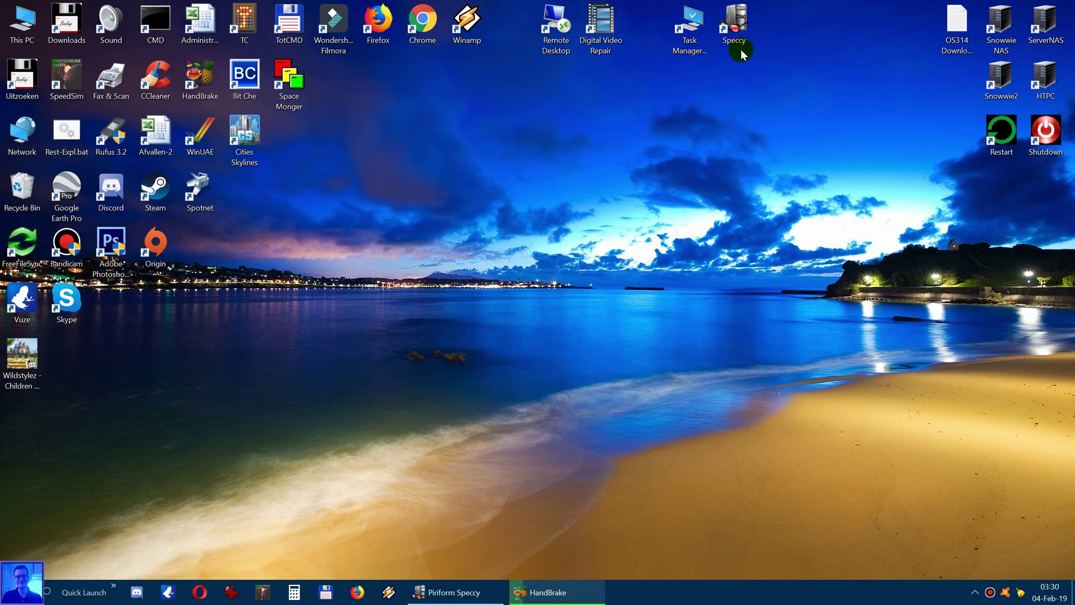
# - Reopen Task Manager and scroll the Processes list, showing about 61% CPU and 16% memory load
pyautogui.doubleClick(690, 25)
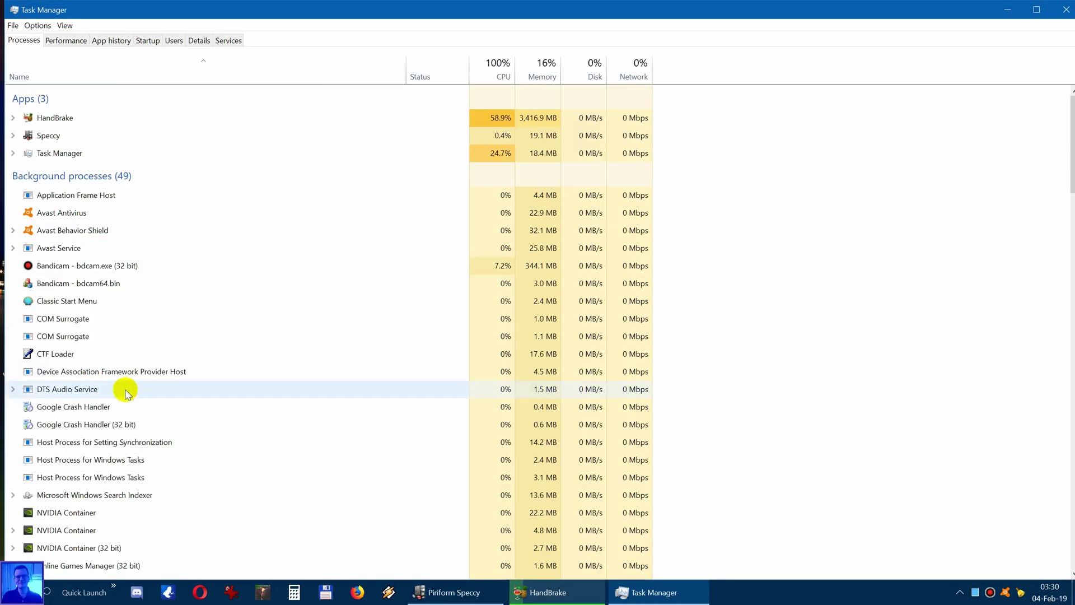
pyautogui.scroll(-9, 126, 394)
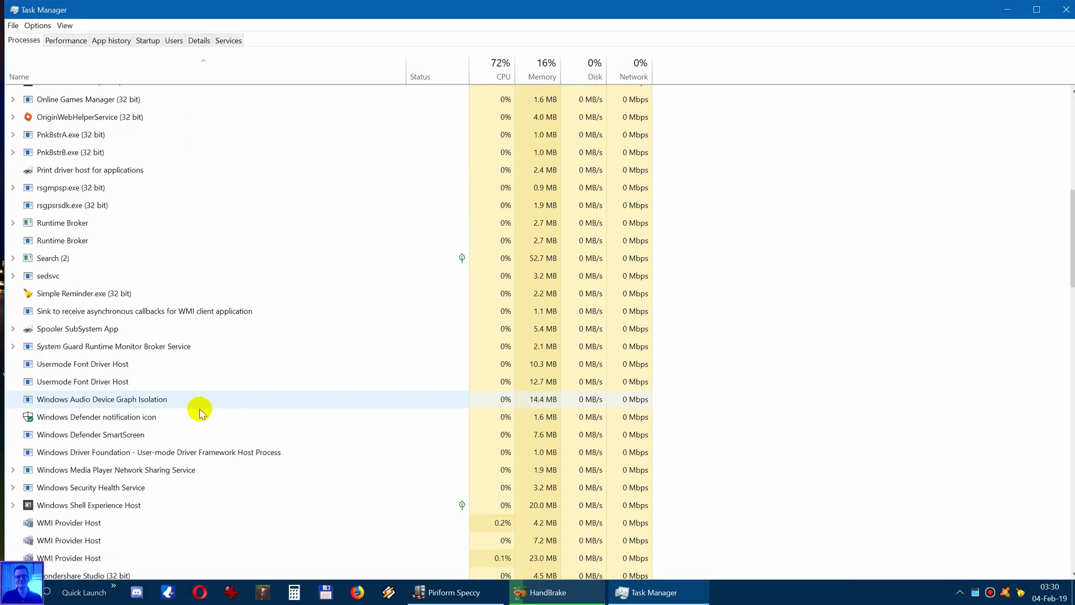
pyautogui.scroll(-9, 200, 413)
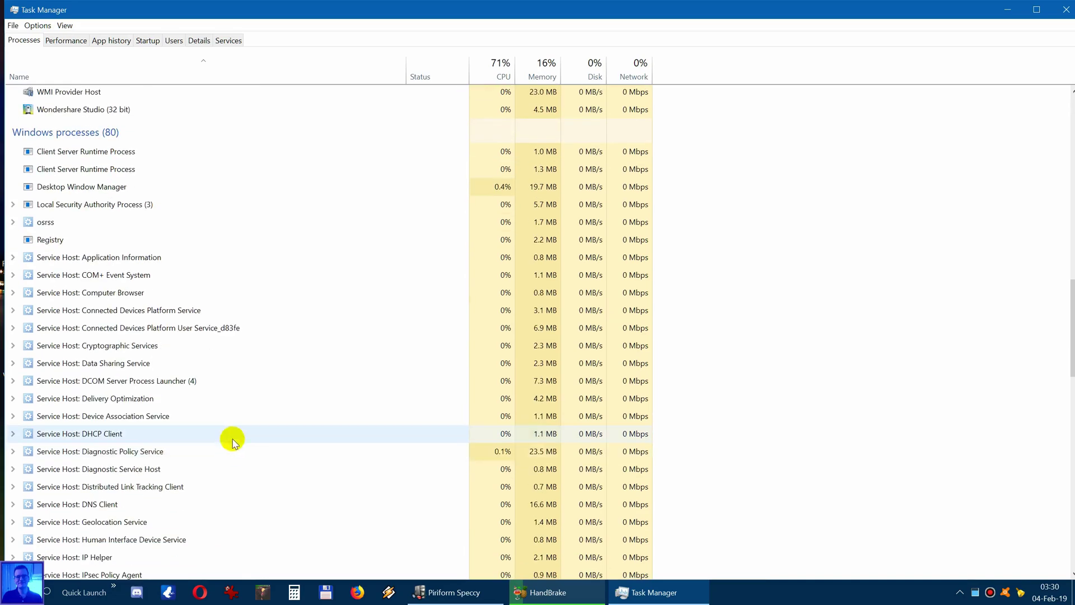
pyautogui.scroll(-10, 233, 442)
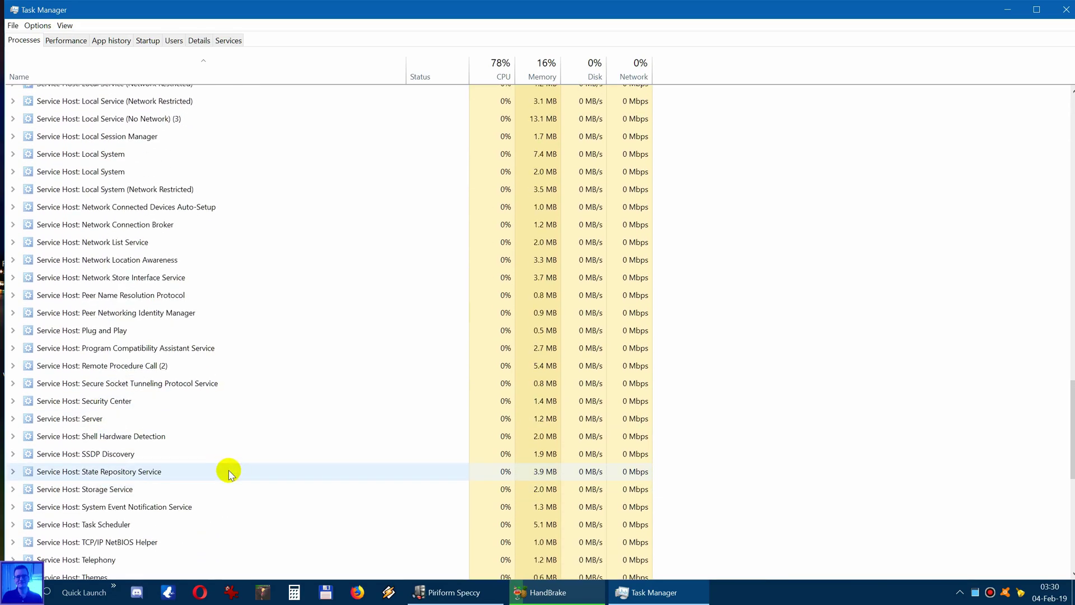
pyautogui.scroll(-8, 229, 473)
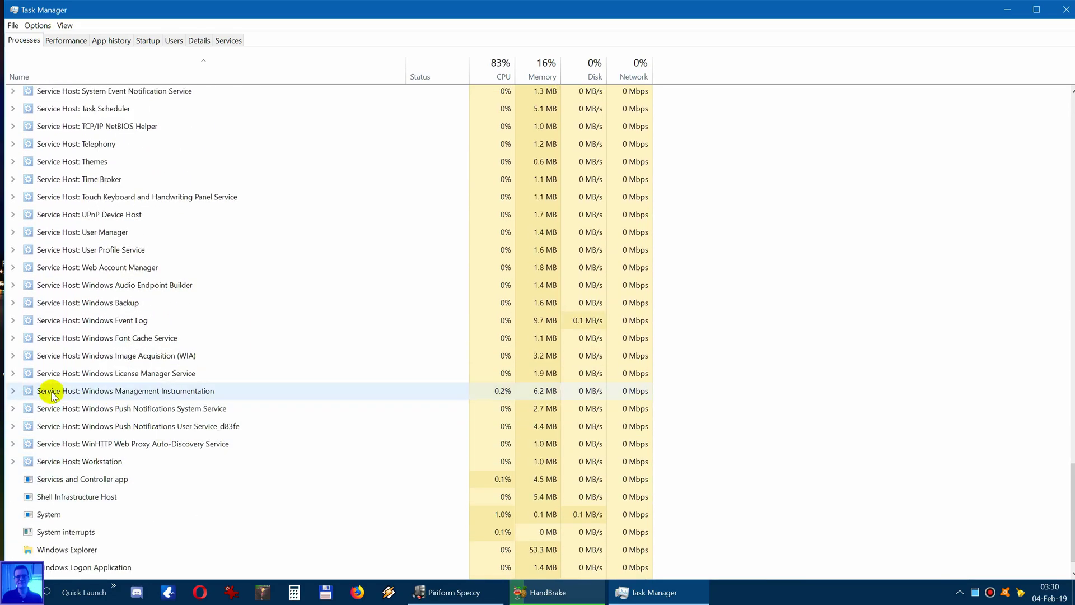
pyautogui.scroll(3, 112, 417)
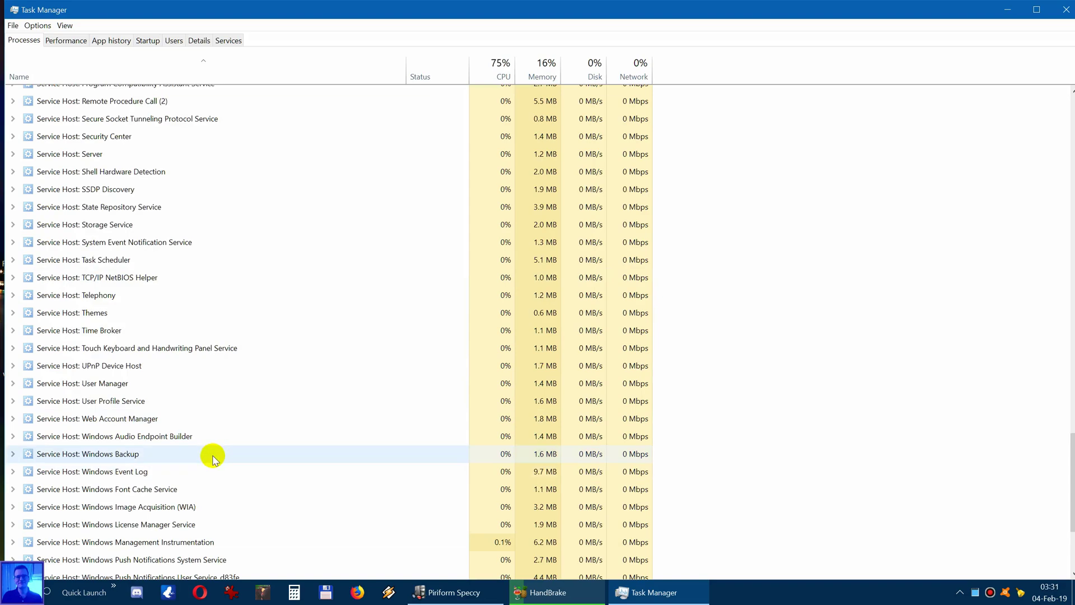
pyautogui.scroll(1, 213, 453)
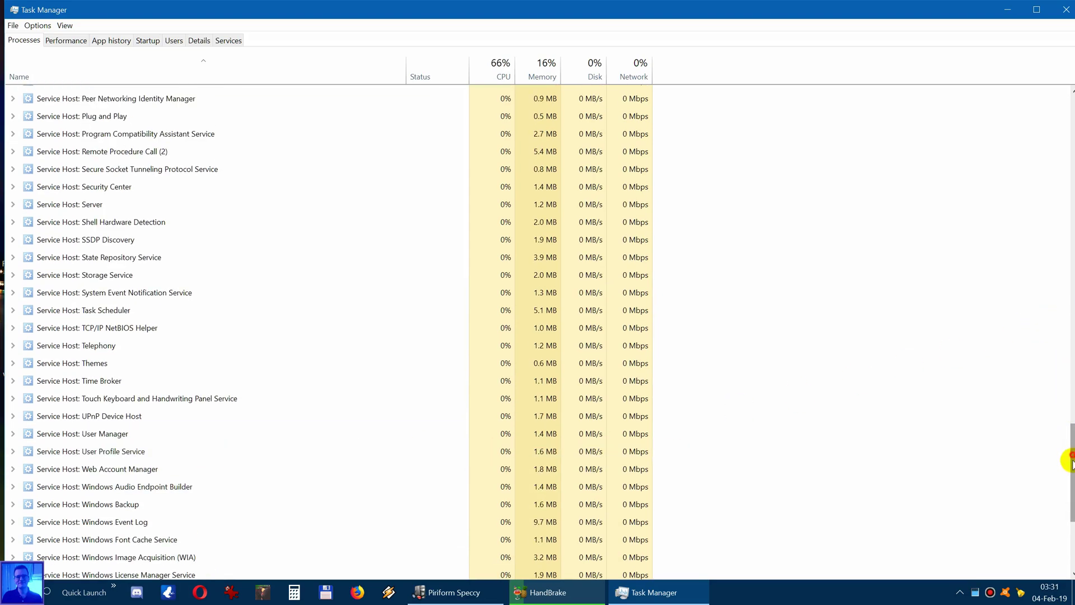
pyautogui.moveTo(1071, 462); pyautogui.dragTo(1059, 361)
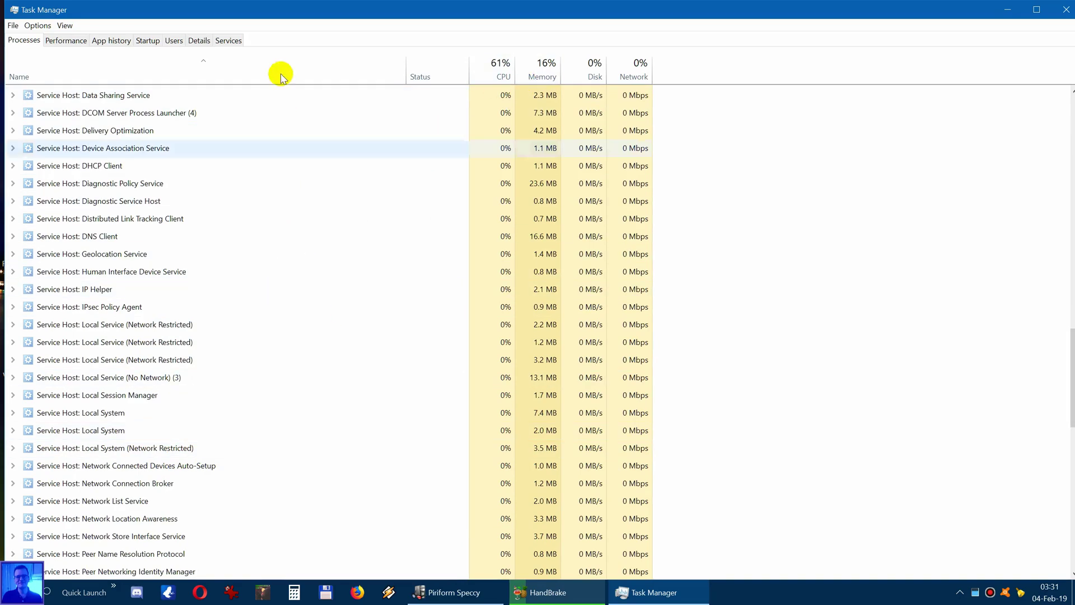
# - Switch to the Details tab and select HandBrake.exe in the executable list
pyautogui.click(200, 41)
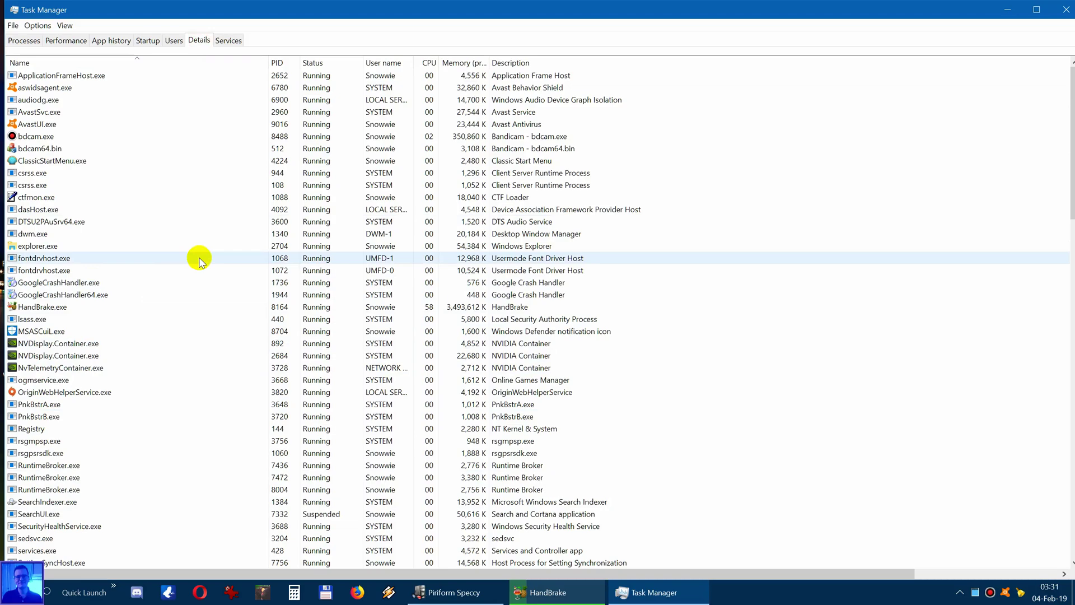
pyautogui.scroll(-8, 200, 261)
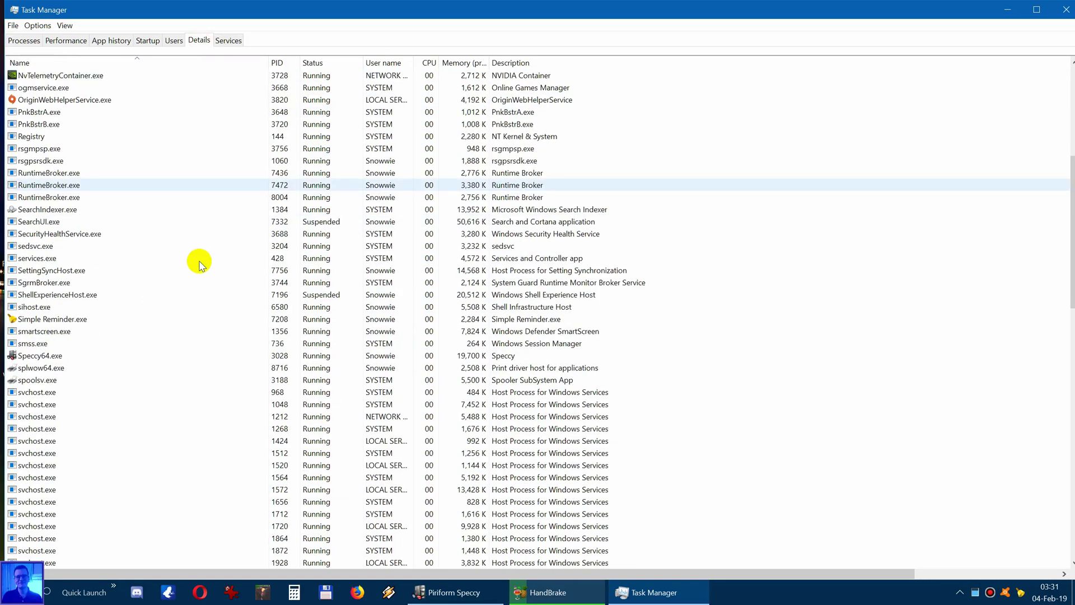
pyautogui.scroll(-6, 200, 261)
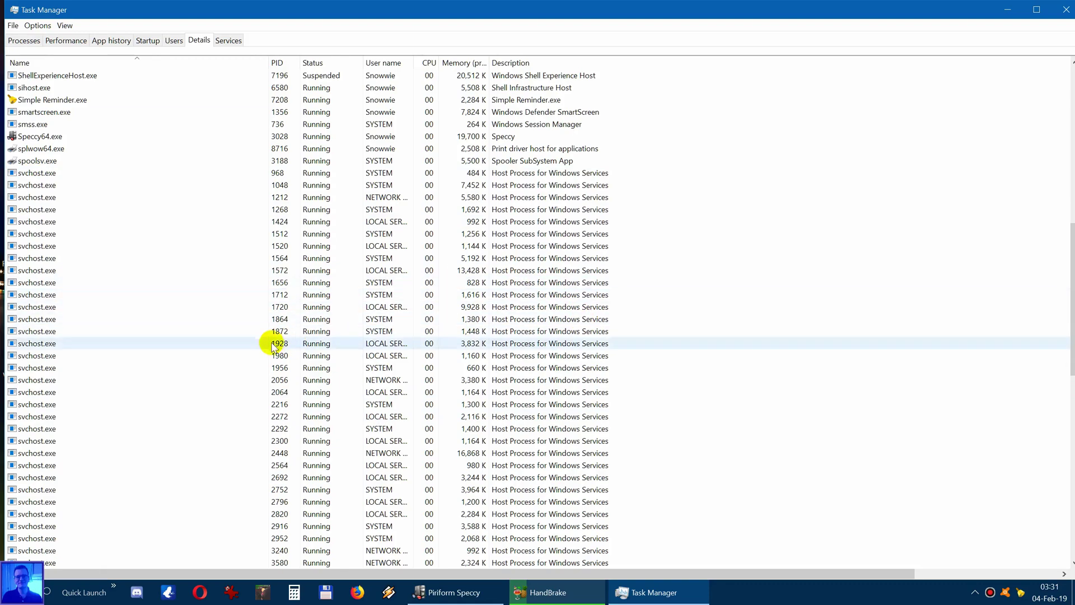
pyautogui.scroll(10, 274, 339)
pyautogui.scroll(4, 275, 338)
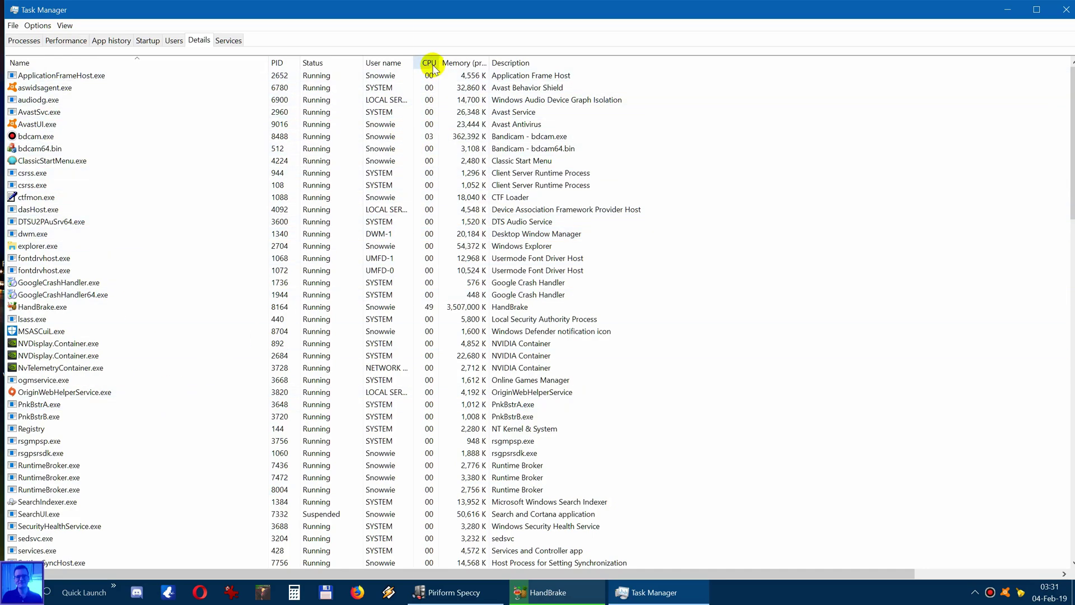
pyautogui.click(79, 309)
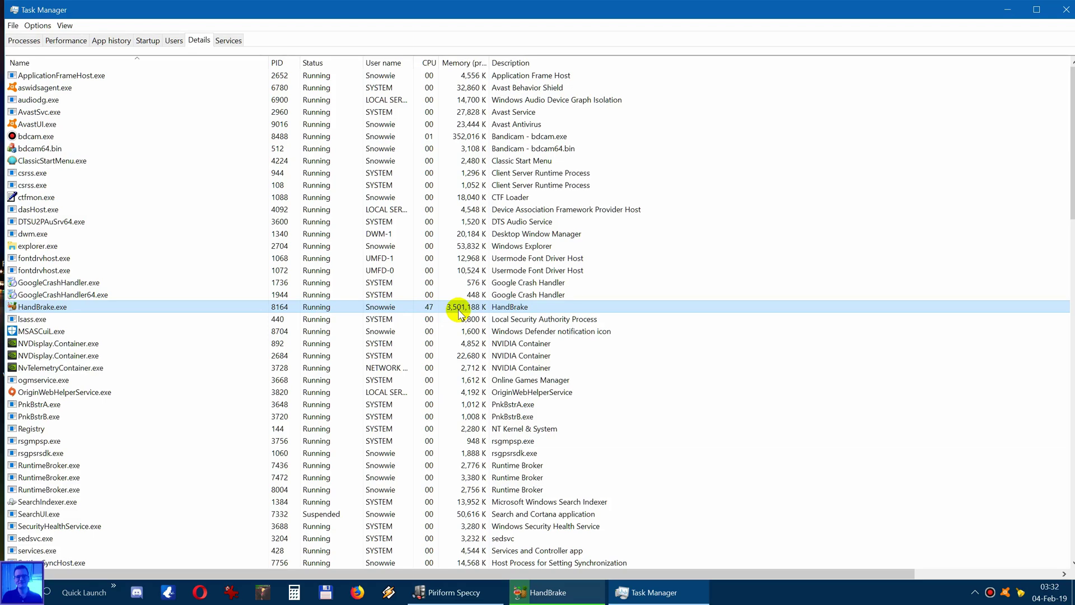
# - Close Task Manager and quit HandBrake from its taskbar menu, confirming Yes to stop the encode
pyautogui.click(1067, 9)
pyautogui.click(548, 592)
pyautogui.rightClick(547, 592)
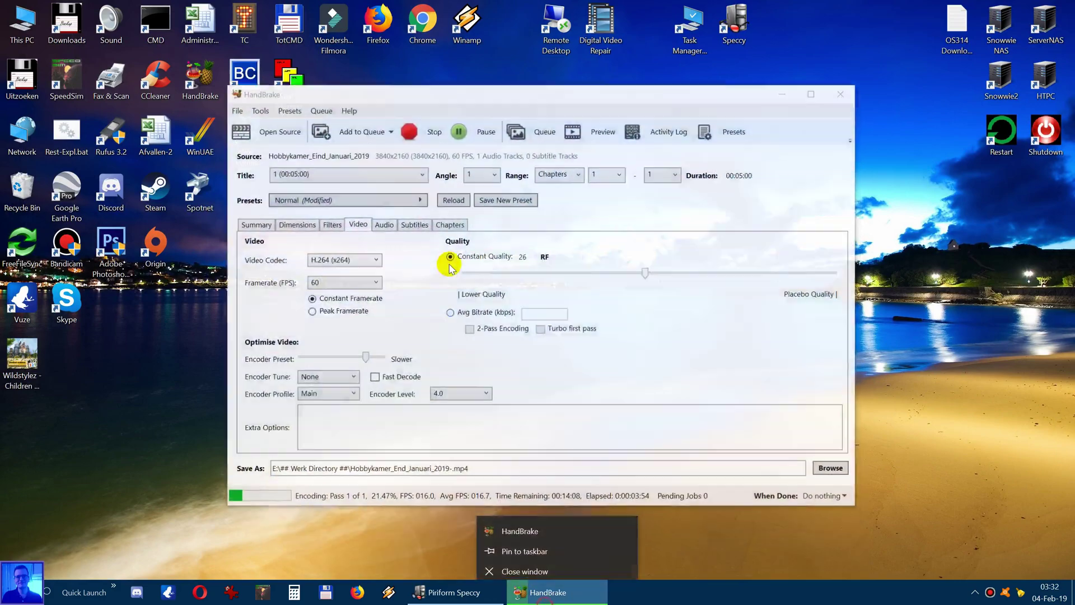
pyautogui.click(627, 566)
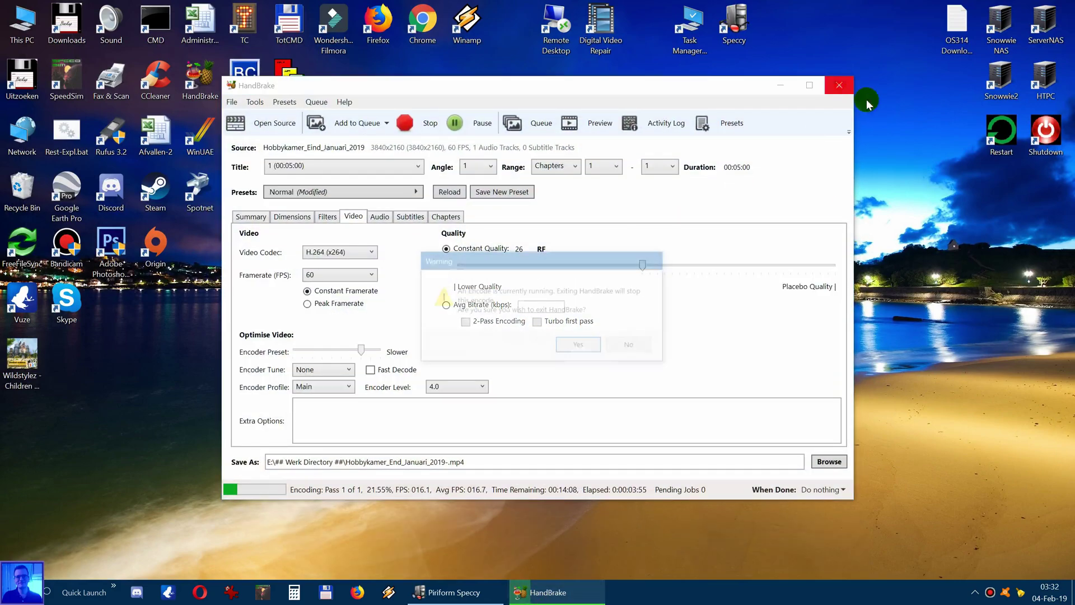
pyautogui.click(579, 345)
pyautogui.hotkey('alt', 'Tab')
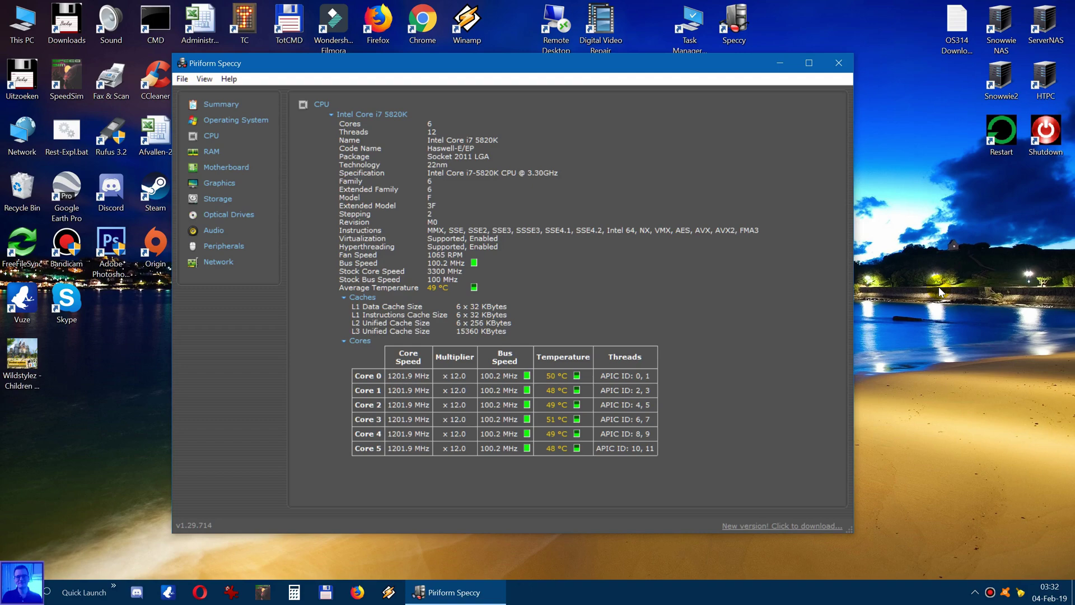
# - Close Speccy after confirming the six cores sit near 1.2 GHz and about 50 °C
pyautogui.click(842, 65)
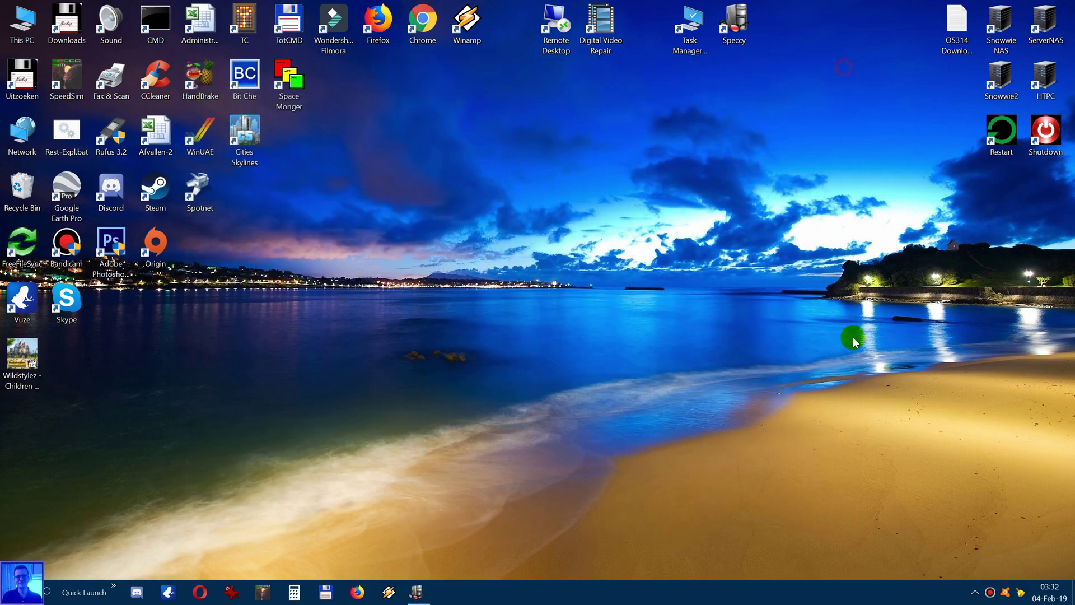